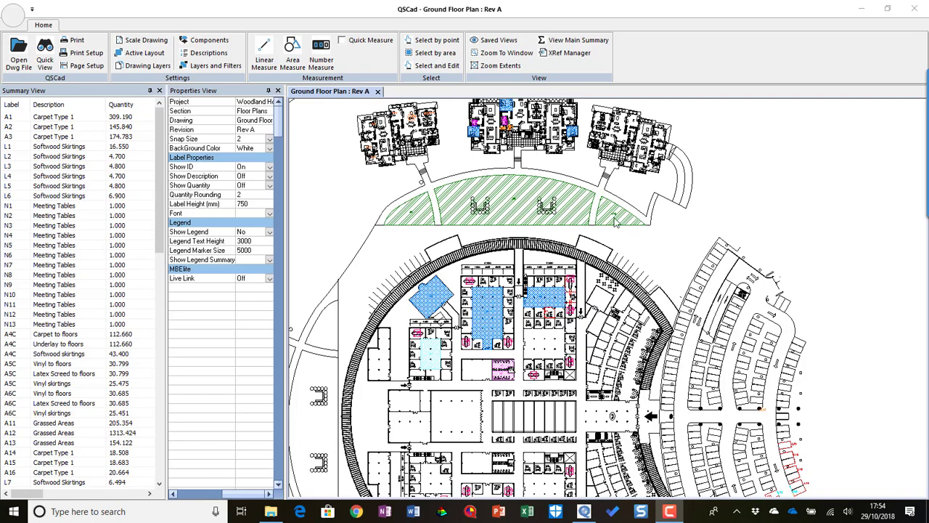
- Examine the apartment blocks and the hatched grassed areas with their measurement labels up close
{"action": "scroll", "coordinate": [572, 202], "scroll_direction": "up", "scroll_amount": 5}
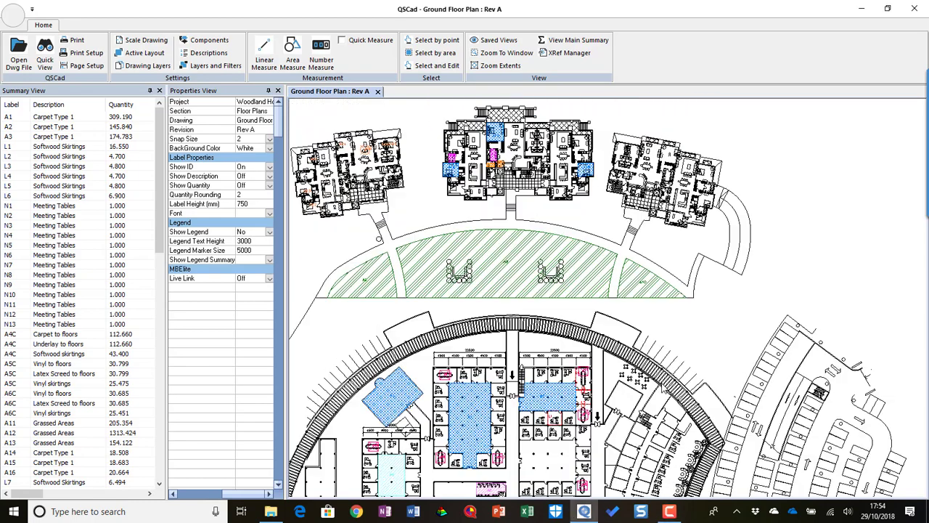
{"action": "scroll", "coordinate": [650, 355], "scroll_direction": "up", "scroll_amount": 2}
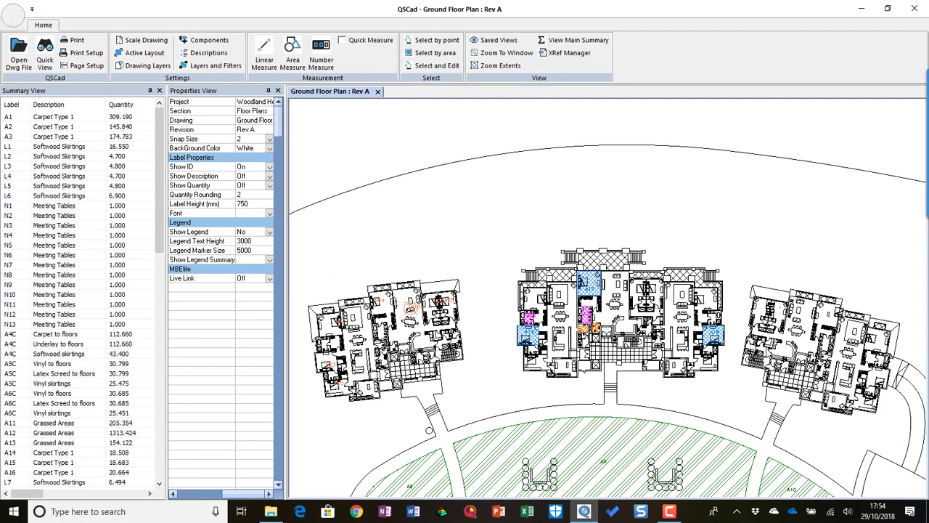
{"action": "scroll", "coordinate": [684, 272], "scroll_direction": "down", "scroll_amount": 2}
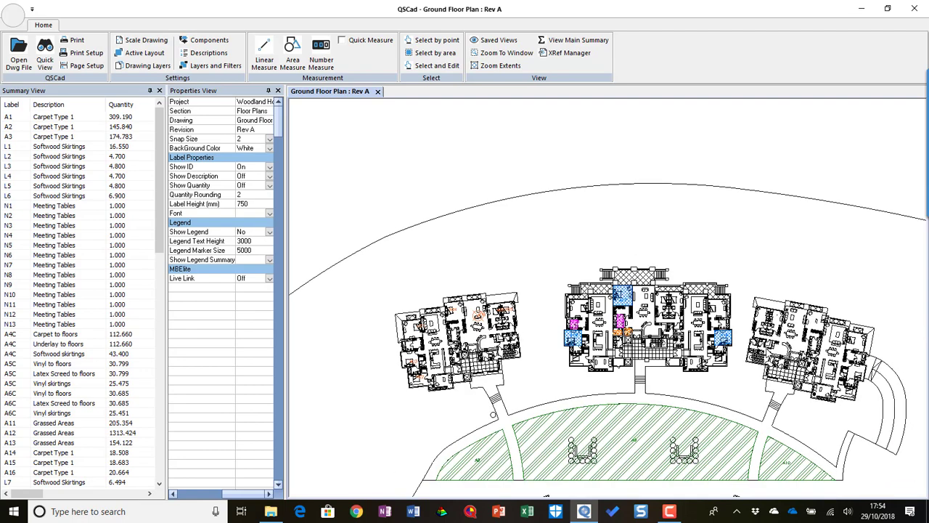
{"action": "scroll", "coordinate": [683, 272], "scroll_direction": "down", "scroll_amount": 1}
{"action": "middle_click_drag", "start_coordinate": [683, 270], "coordinate": [651, 222]}
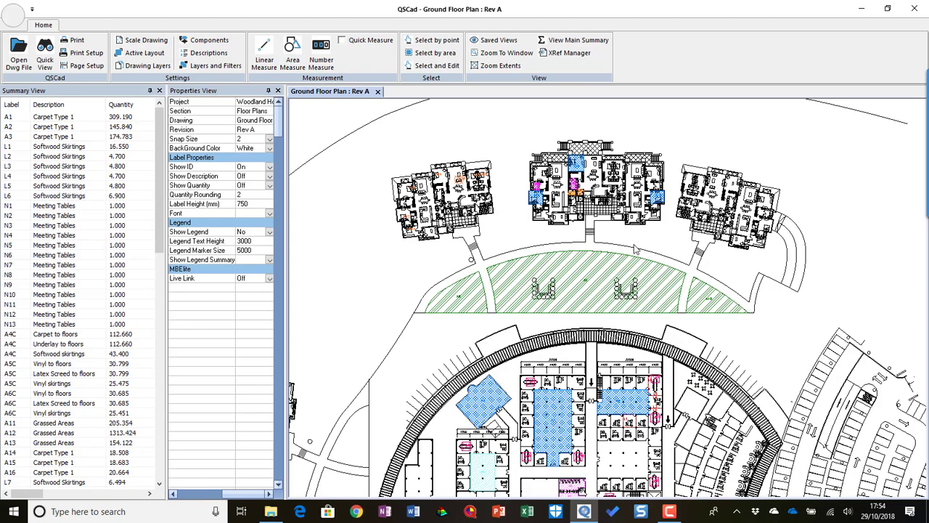
{"action": "scroll", "coordinate": [593, 292], "scroll_direction": "up", "scroll_amount": 2}
{"action": "scroll", "coordinate": [593, 292], "scroll_direction": "up", "scroll_amount": 3}
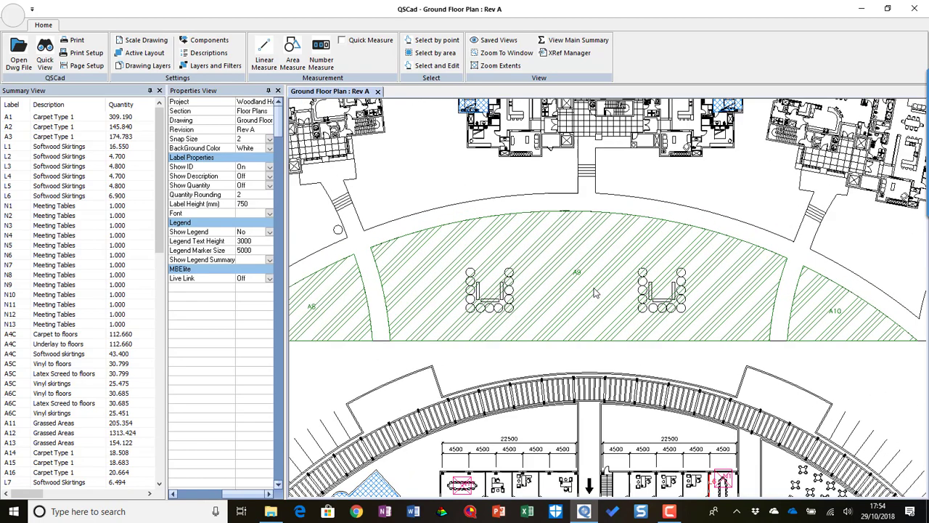
{"action": "scroll", "coordinate": [594, 289], "scroll_direction": "up", "scroll_amount": 2}
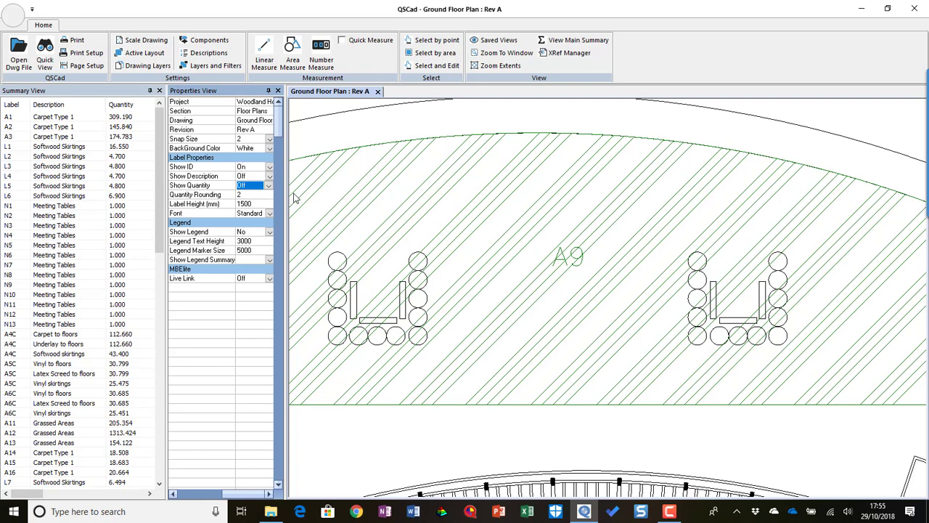
- Turn on the descriptions in the measurement labels
{"action": "left_click", "coordinate": [269, 178]}
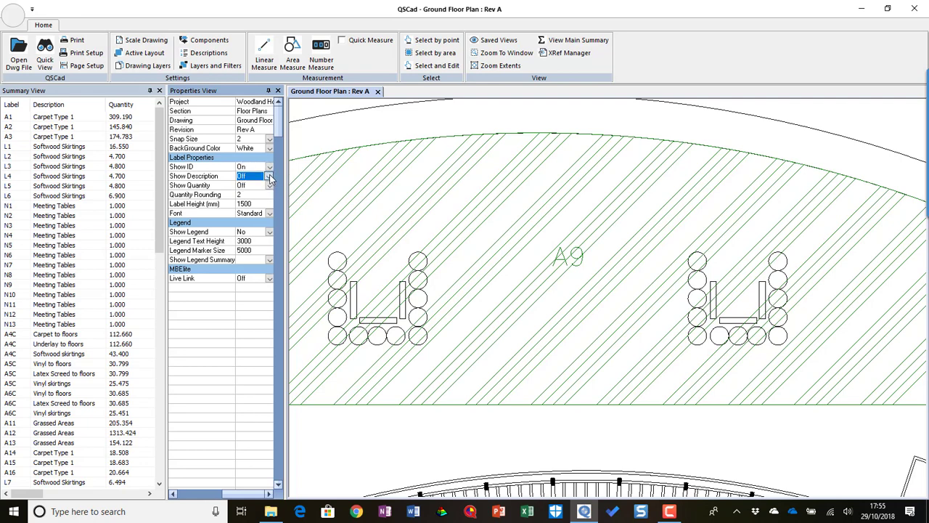
{"action": "left_click", "coordinate": [269, 178]}
{"action": "left_click", "coordinate": [256, 186]}
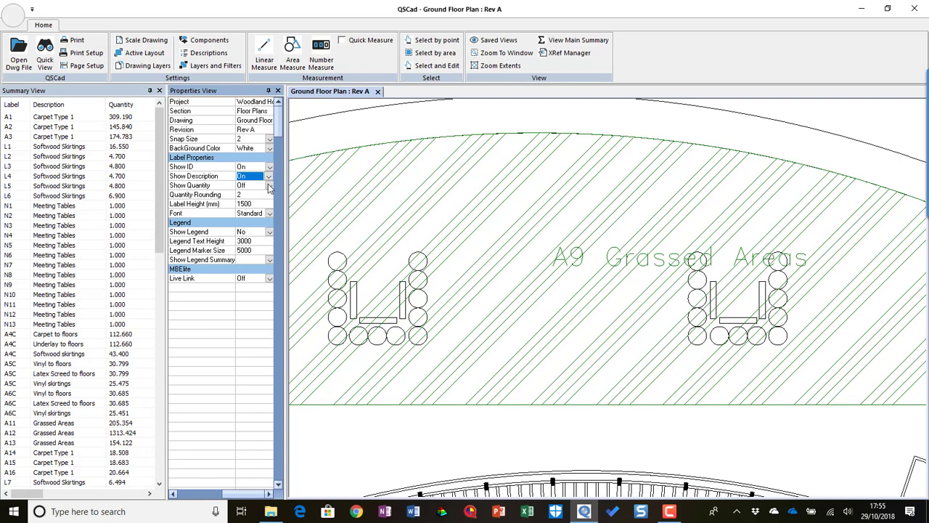
- Turn off the descriptions in the measurement labels and turn on the quantities
{"action": "left_click", "coordinate": [267, 177]}
{"action": "left_click", "coordinate": [254, 193]}
{"action": "left_click", "coordinate": [268, 186]}
{"action": "left_click", "coordinate": [256, 194]}
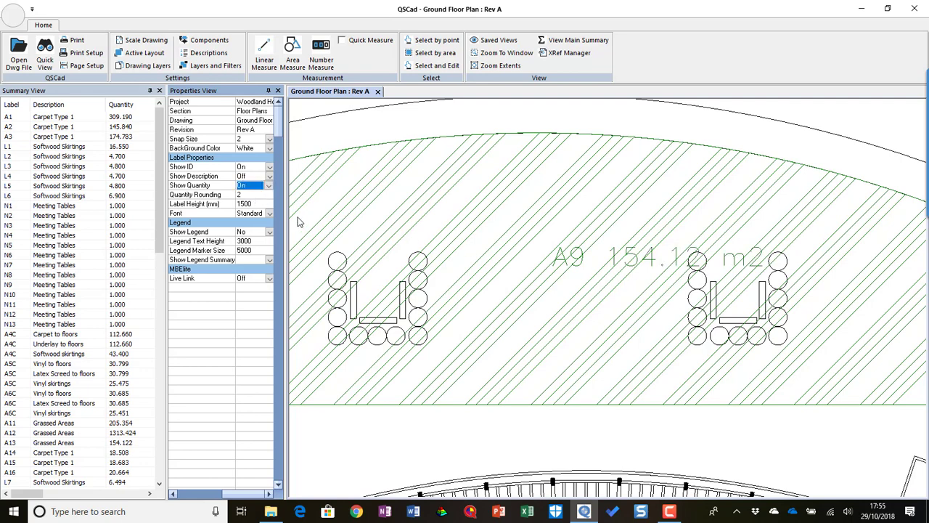
- Set the label quantity rounding to 0 and the label height to 1000 mm
{"action": "left_click", "coordinate": [259, 195]}
{"action": "type", "text": "0"}
{"action": "left_click", "coordinate": [253, 204]}
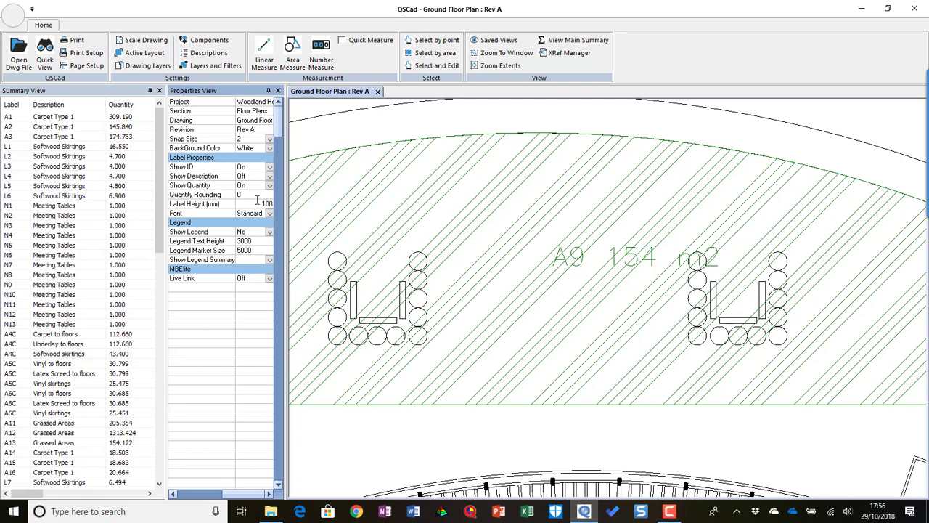
{"action": "left_click", "coordinate": [253, 195]}
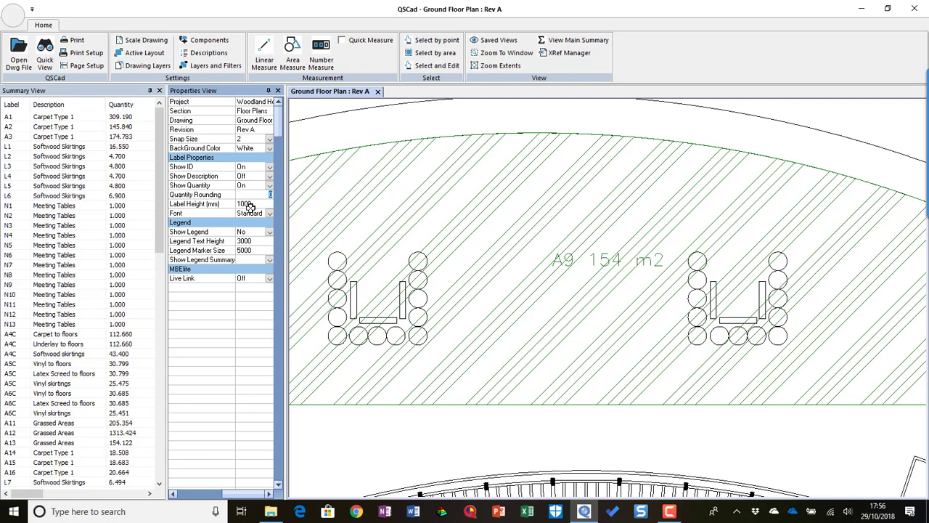
- Change the label font to the last X-SIG1 text style in the available fonts
{"action": "left_click", "coordinate": [269, 214]}
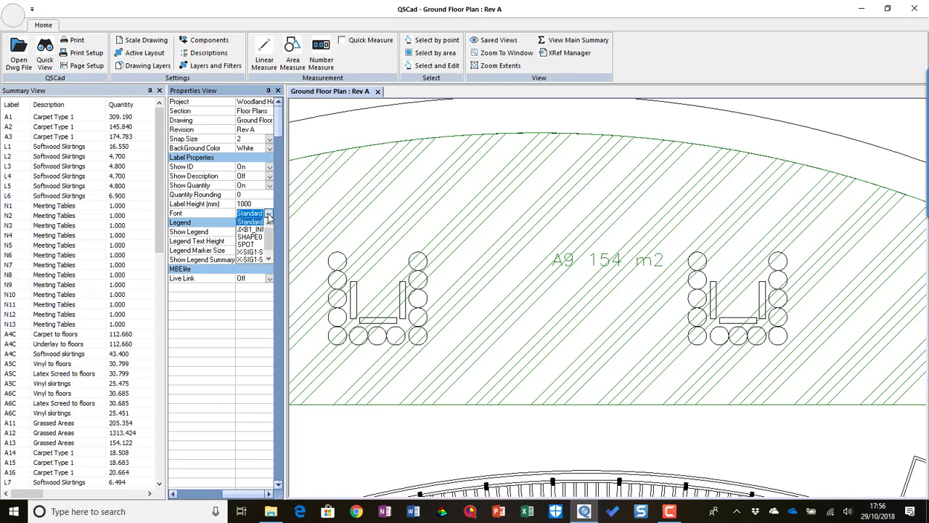
{"action": "left_click", "coordinate": [268, 260]}
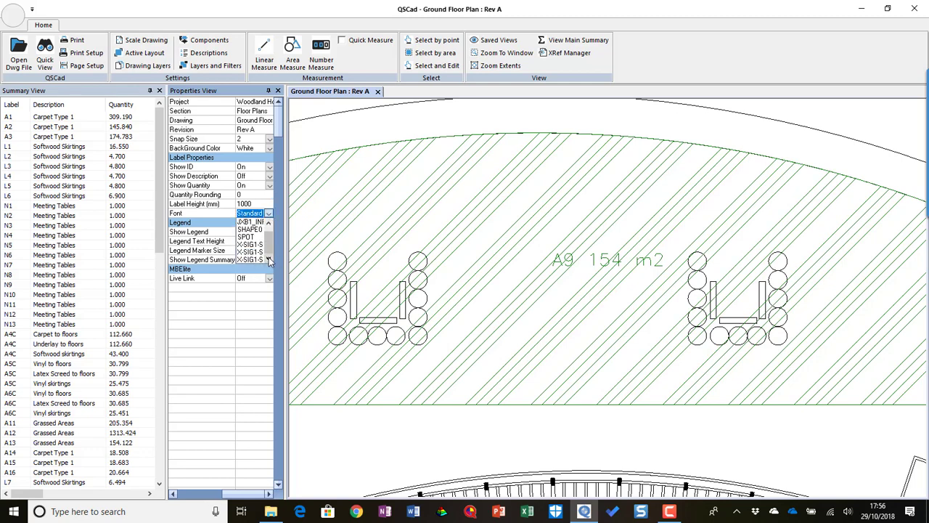
{"action": "left_click", "coordinate": [260, 259]}
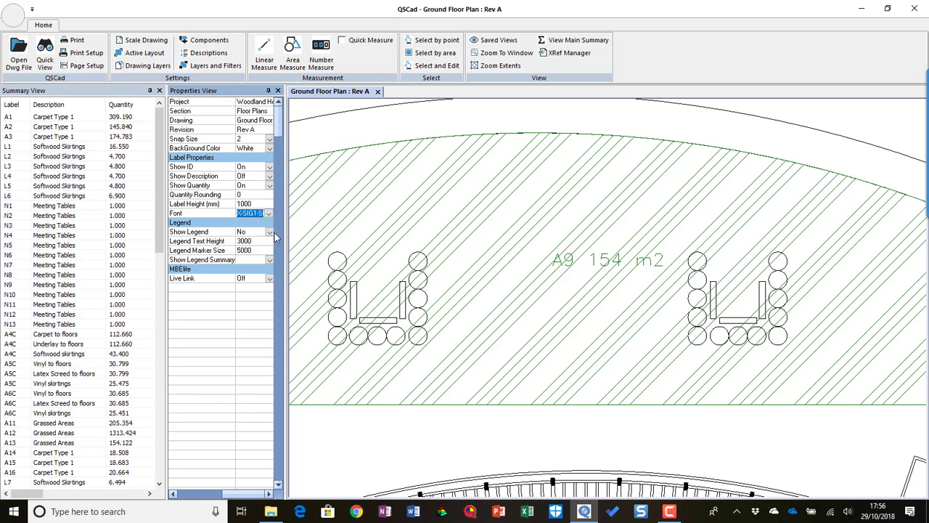
{"action": "left_click", "coordinate": [261, 203]}
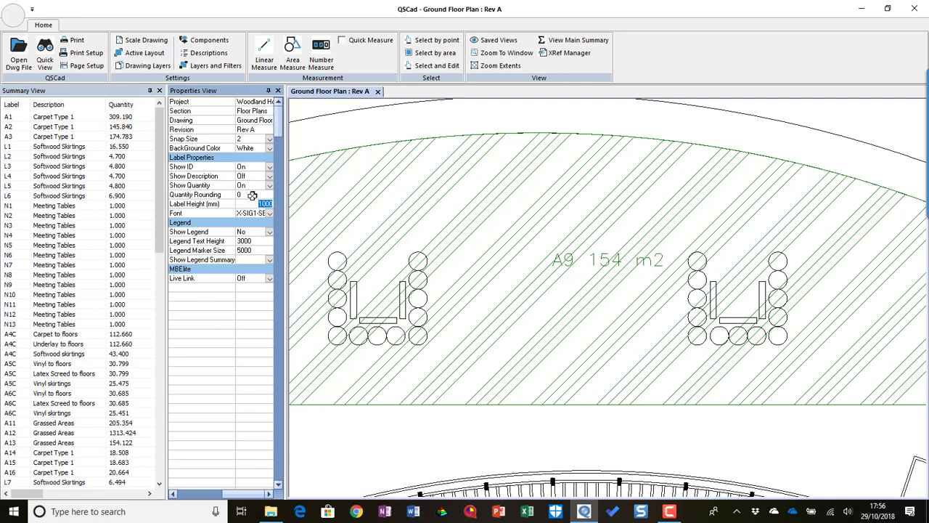
{"action": "left_click", "coordinate": [252, 194]}
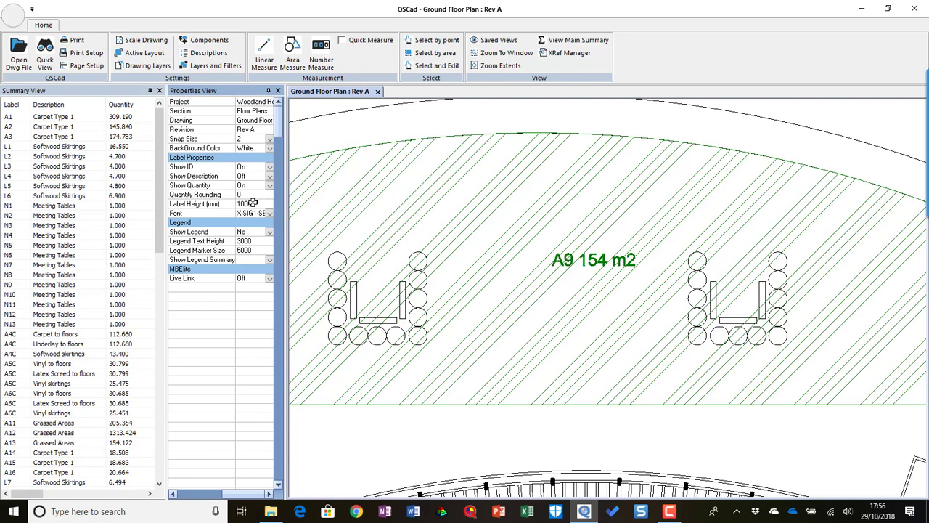
- Turn off the quantities so the measurement labels show only their IDs
{"action": "left_click", "coordinate": [275, 205]}
{"action": "left_click", "coordinate": [269, 186]}
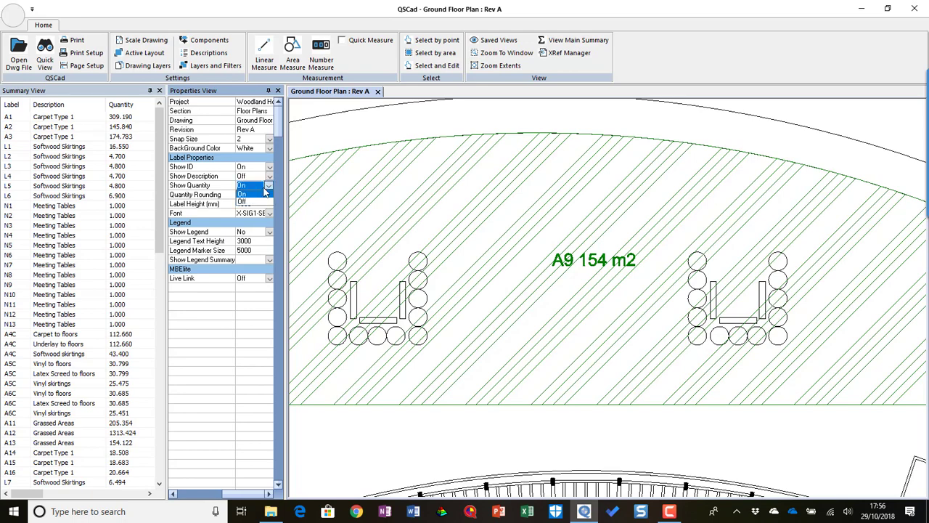
{"action": "left_click", "coordinate": [251, 203]}
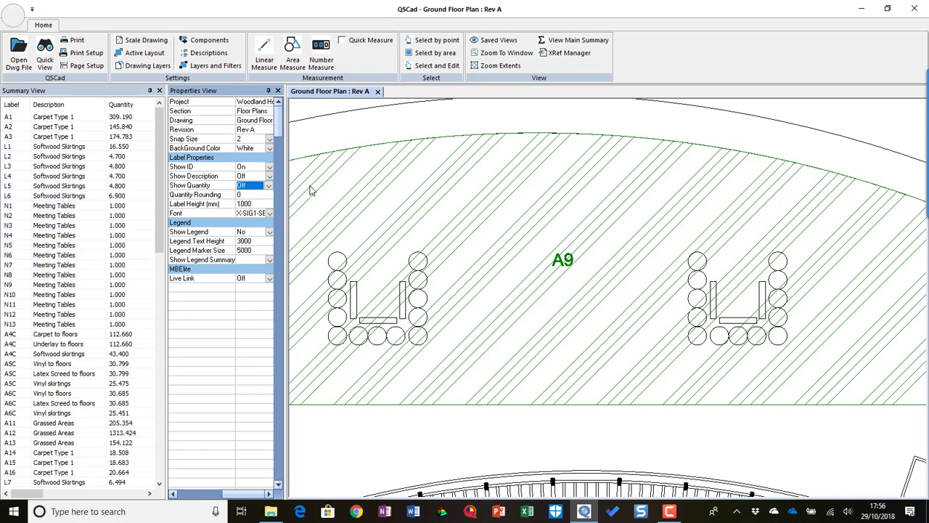
- Show the legend and position it in the blank area to the right of the apartment blocks, above the car park's level
{"action": "scroll", "coordinate": [565, 298], "scroll_direction": "down", "scroll_amount": 3}
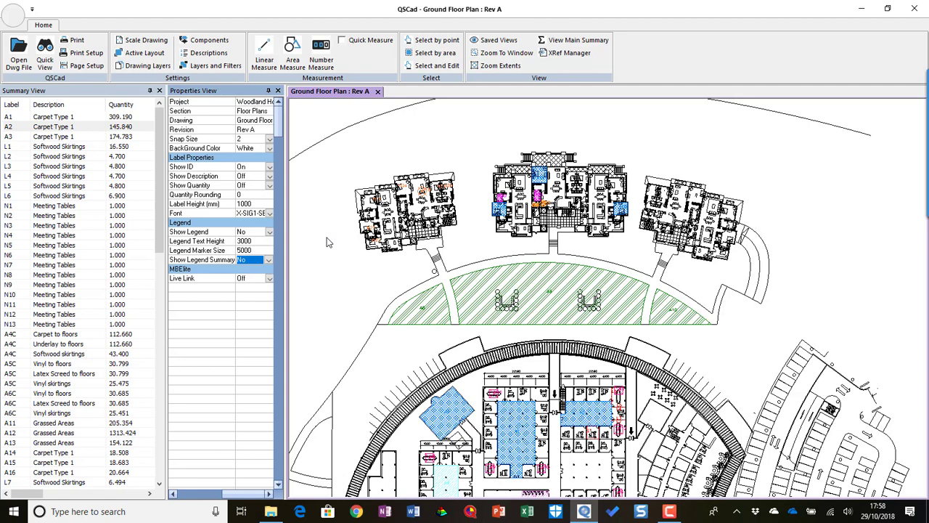
{"action": "left_click", "coordinate": [269, 232]}
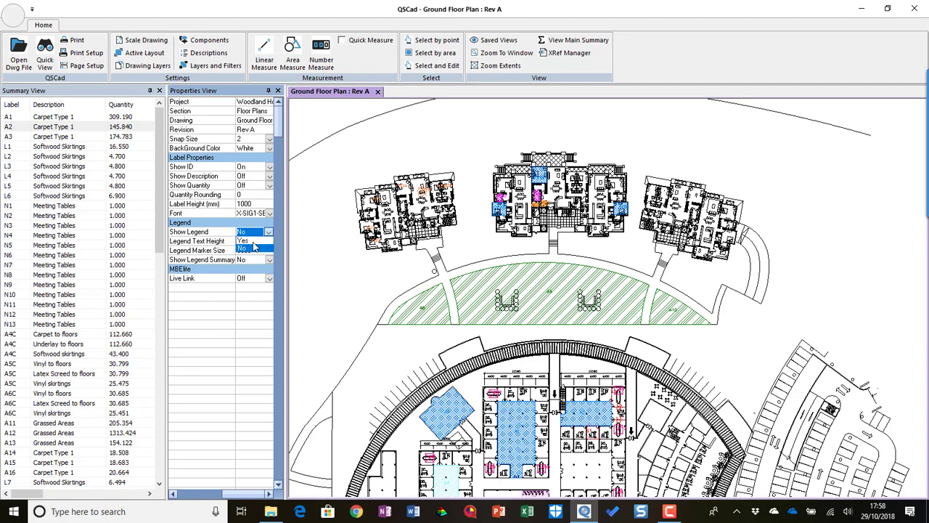
{"action": "left_click", "coordinate": [253, 241]}
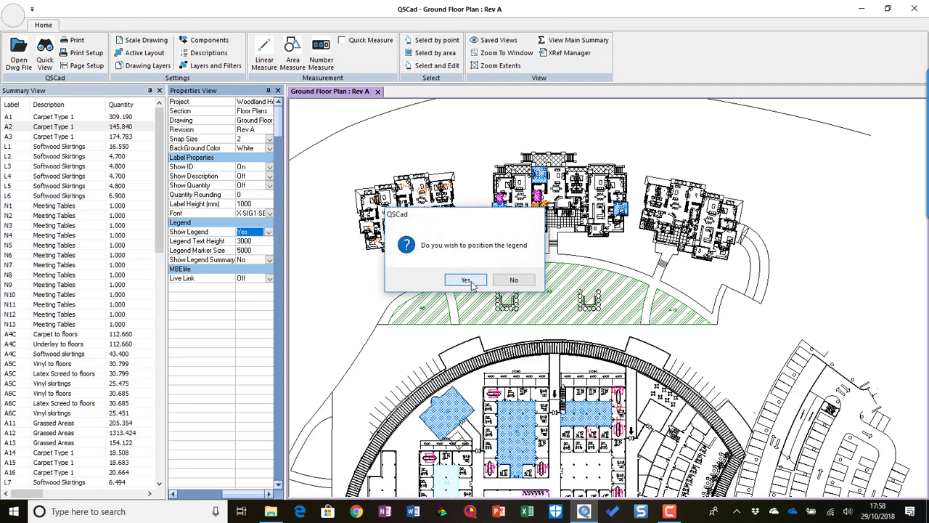
{"action": "left_click", "coordinate": [466, 283]}
{"action": "scroll", "coordinate": [649, 304], "scroll_direction": "down", "scroll_amount": 4}
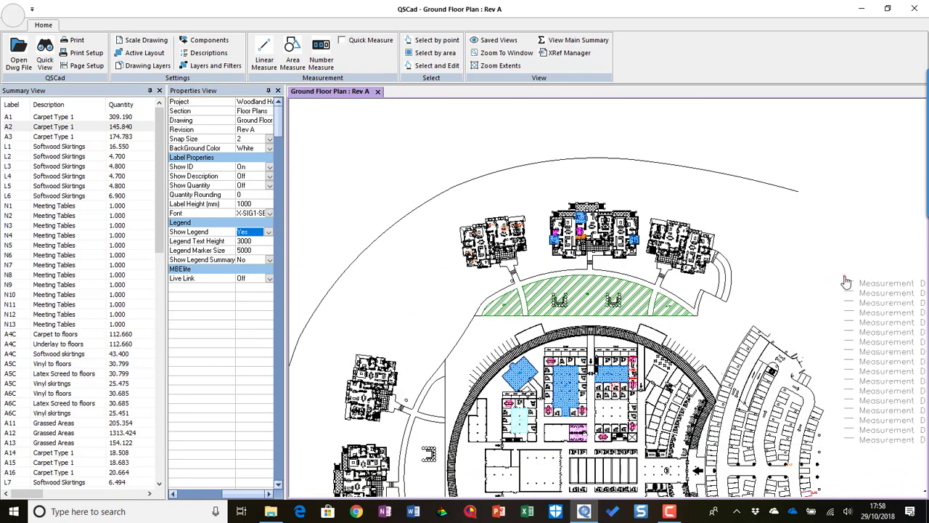
{"action": "left_click", "coordinate": [845, 283]}
- Examine the legend entries and their colour and hatch markers, from the carpet items down to the vinyl items
{"action": "scroll", "coordinate": [809, 293], "scroll_direction": "up", "scroll_amount": 1}
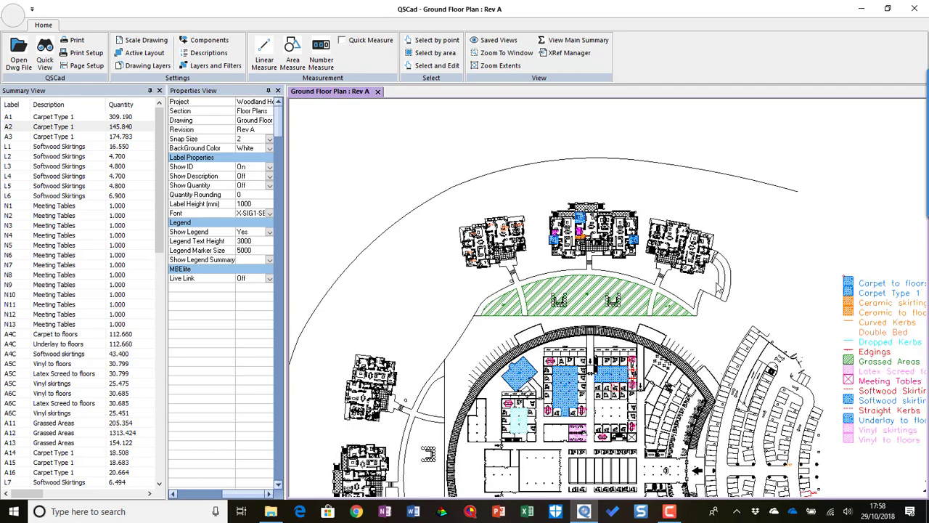
{"action": "scroll", "coordinate": [760, 313], "scroll_direction": "up", "scroll_amount": 1}
{"action": "scroll", "coordinate": [760, 314], "scroll_direction": "up", "scroll_amount": 2}
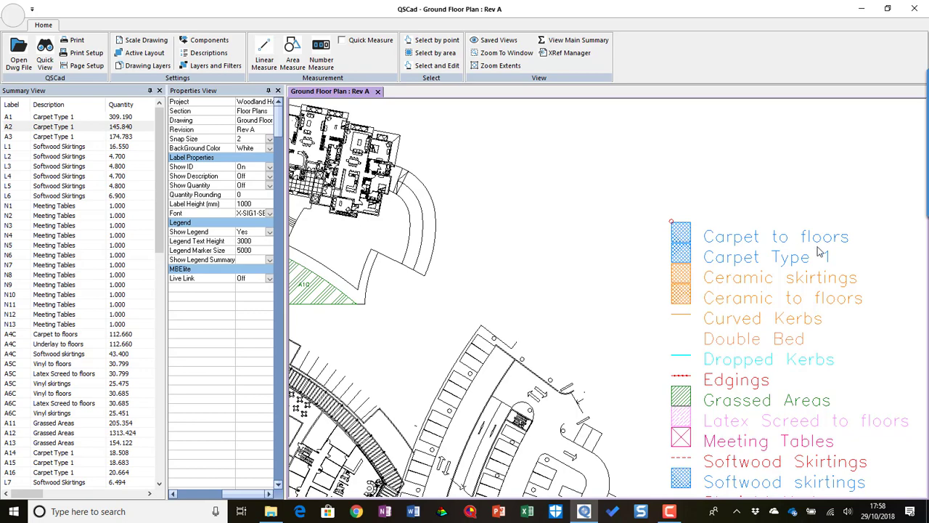
{"action": "scroll", "coordinate": [767, 366], "scroll_direction": "down", "scroll_amount": 2}
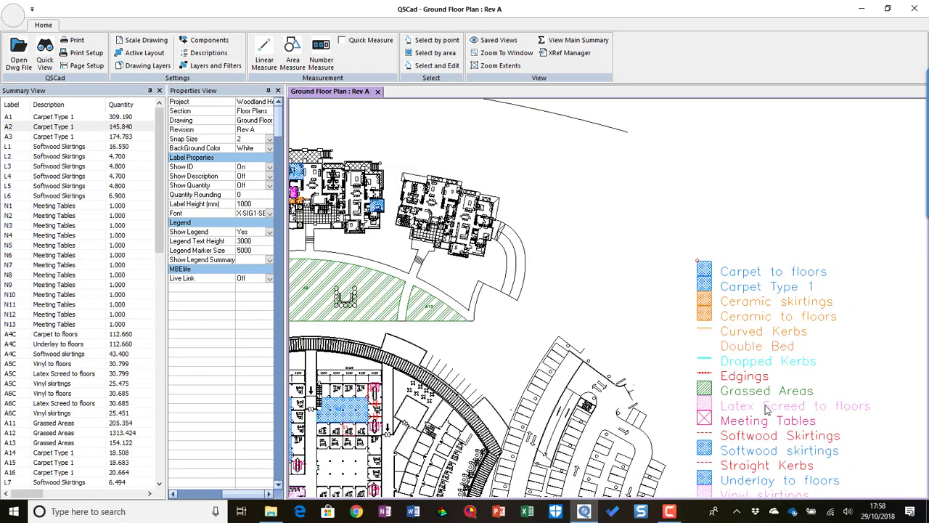
{"action": "scroll", "coordinate": [767, 410], "scroll_direction": "down", "scroll_amount": 4}
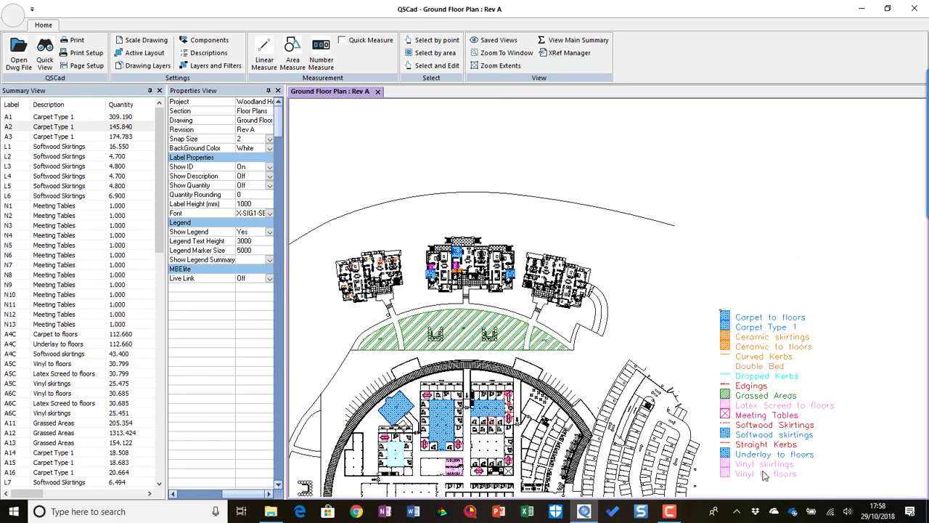
{"action": "scroll", "coordinate": [764, 480], "scroll_direction": "up", "scroll_amount": 3}
{"action": "scroll", "coordinate": [764, 480], "scroll_direction": "up", "scroll_amount": 2}
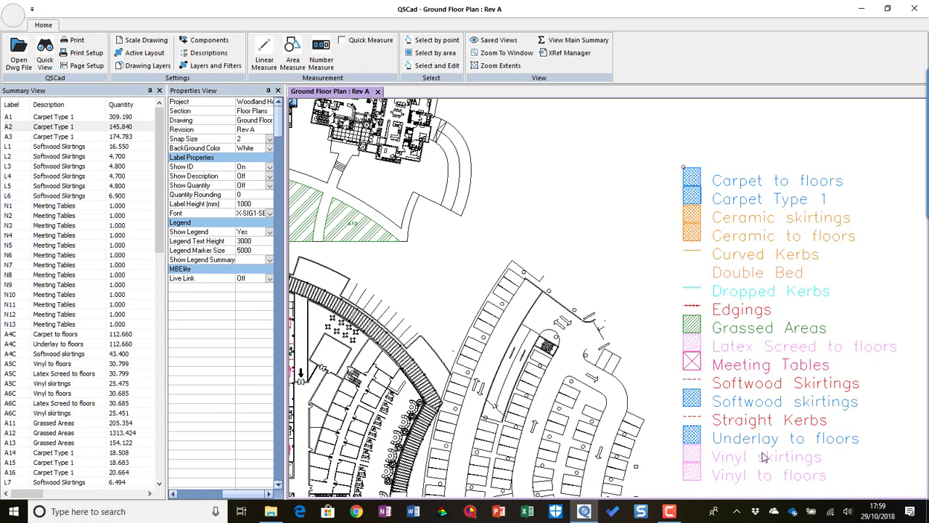
{"action": "scroll", "coordinate": [764, 452], "scroll_direction": "down", "scroll_amount": 2}
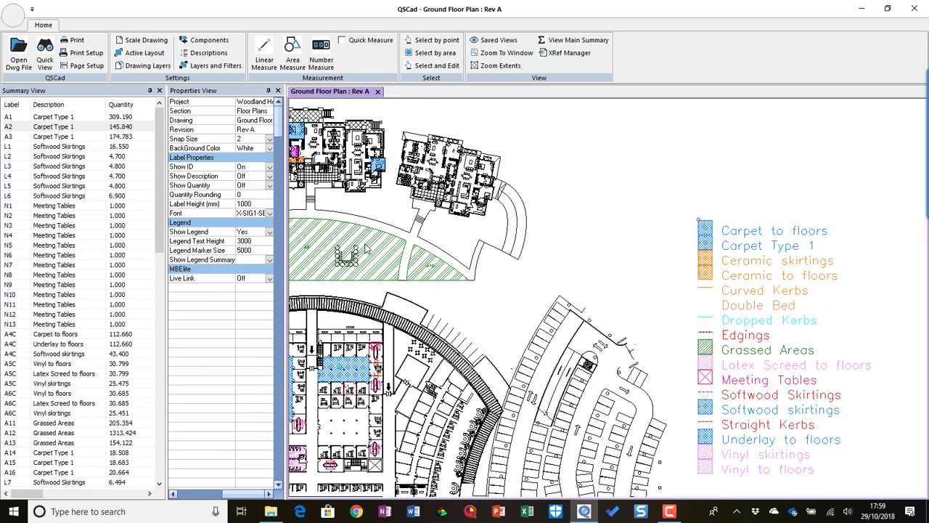
- Turn on the legend summary so each legend entry includes its total quantity
{"action": "left_click", "coordinate": [269, 260]}
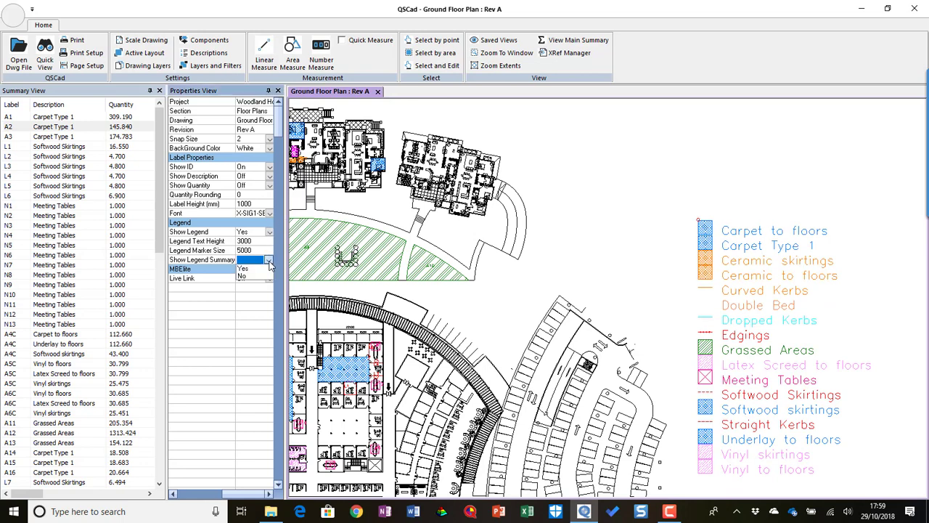
{"action": "left_click", "coordinate": [249, 270]}
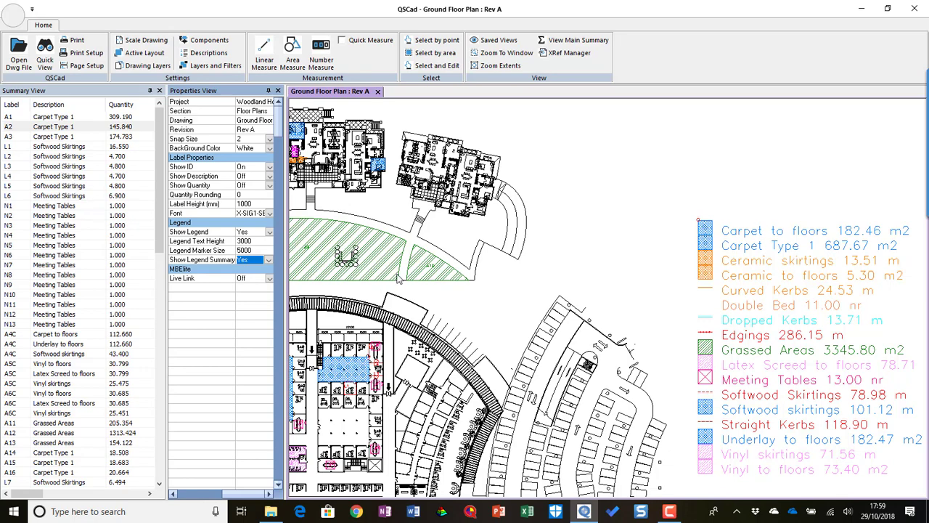
{"action": "scroll", "coordinate": [399, 279], "scroll_direction": "down", "scroll_amount": 3}
{"action": "scroll", "coordinate": [457, 285], "scroll_direction": "up", "scroll_amount": 3}
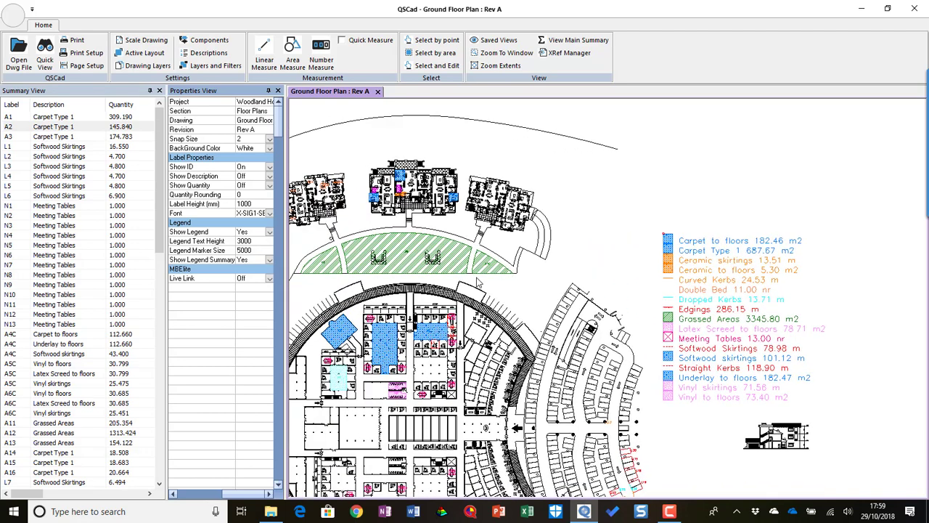
- Select all measurements with the Filter 1 value Tower to limit the drawing and legend to them
{"action": "left_click_drag", "start_coordinate": [26, 494], "coordinate": [120, 494]}
{"action": "left_click", "coordinate": [82, 497]}
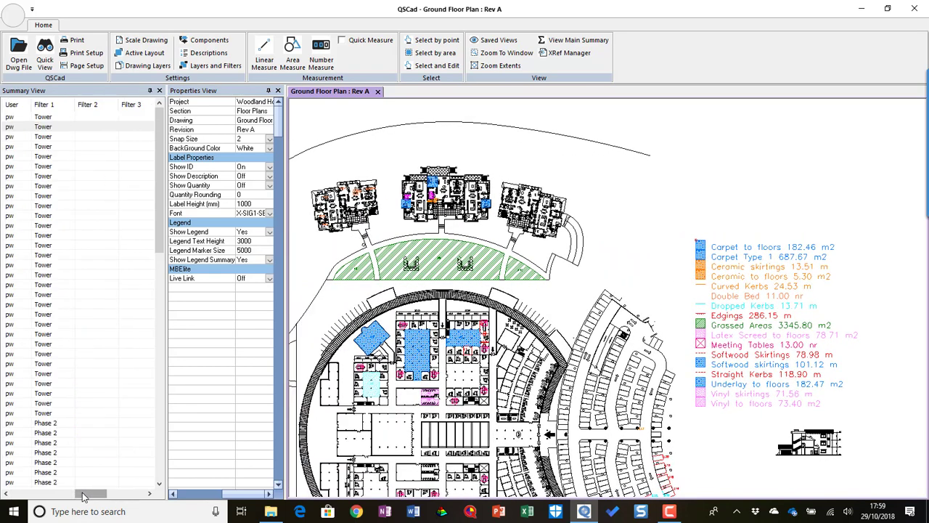
{"action": "left_click", "coordinate": [51, 119]}
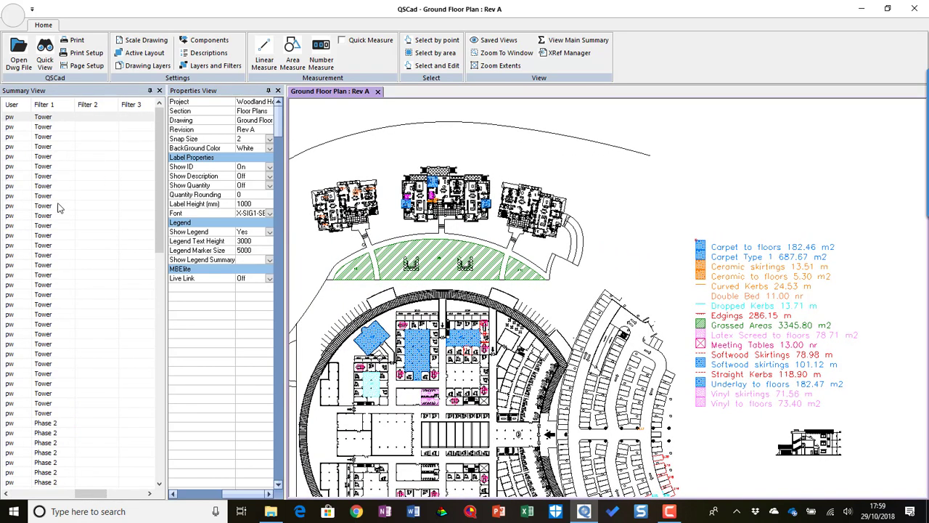
{"action": "left_click", "coordinate": [53, 412], "text": "shift"}
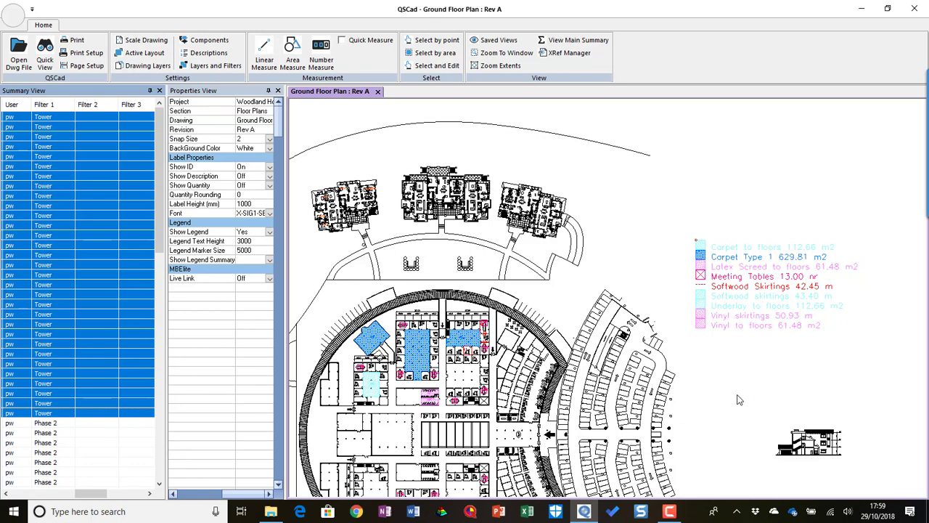
- Select all visible measurements whose Filter 1 value begins with External and check the matching kerbs and legend
{"action": "scroll", "coordinate": [45, 394], "scroll_direction": "down", "scroll_amount": 10}
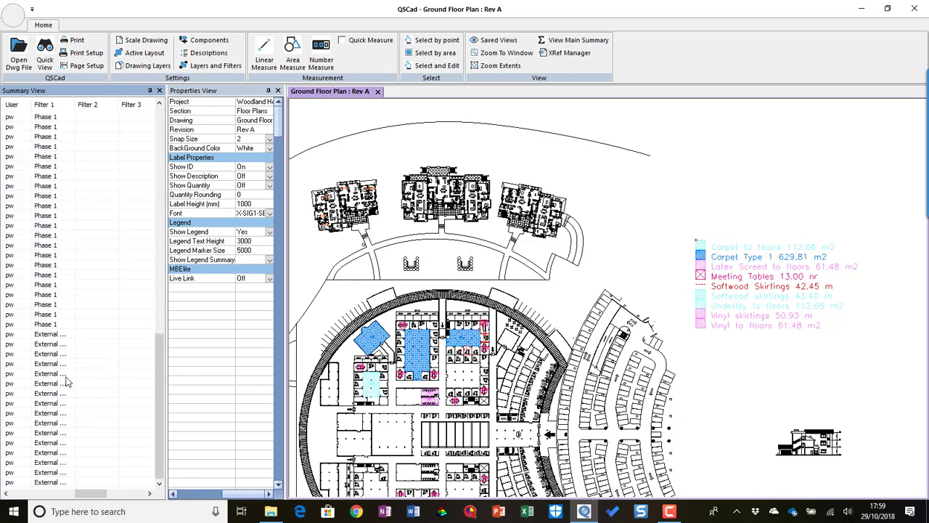
{"action": "left_click", "coordinate": [44, 335]}
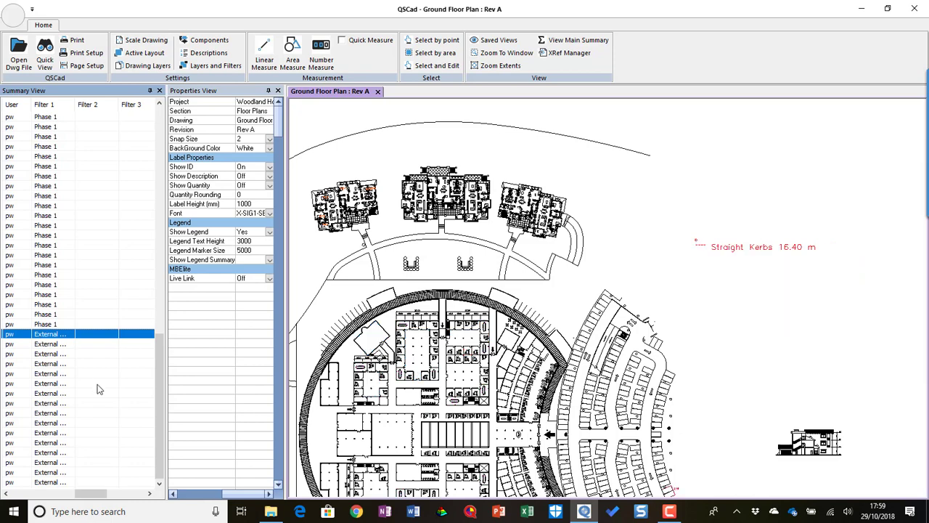
{"action": "left_click", "coordinate": [59, 482], "text": "shift"}
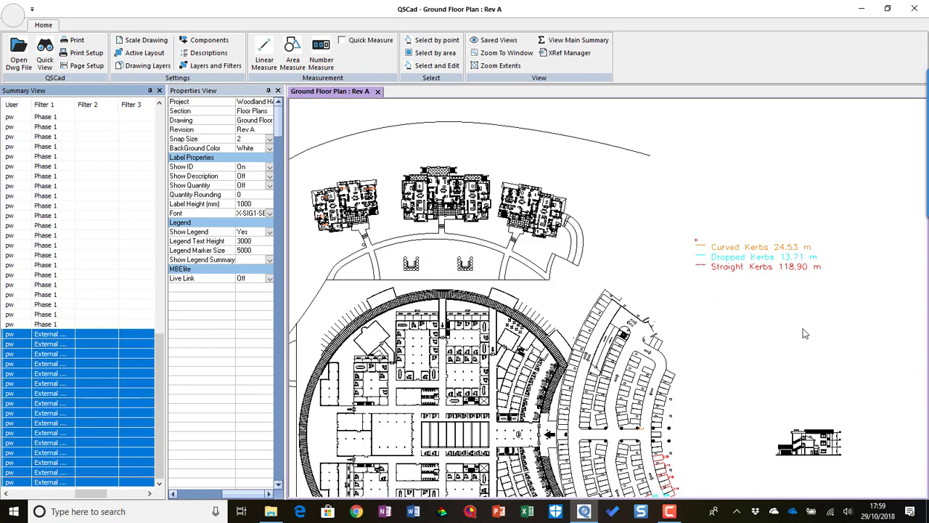
{"action": "scroll", "coordinate": [433, 374], "scroll_direction": "down", "scroll_amount": 2}
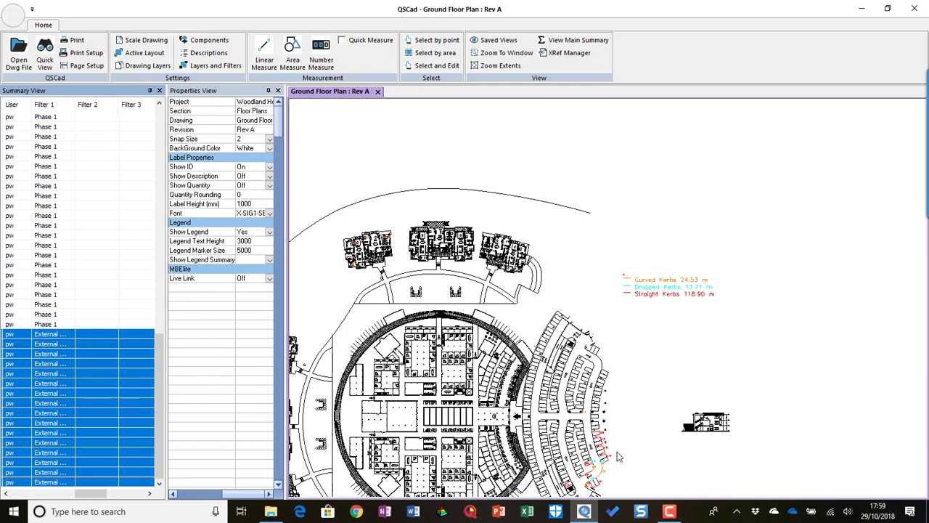
{"action": "scroll", "coordinate": [603, 327], "scroll_direction": "up", "scroll_amount": 2}
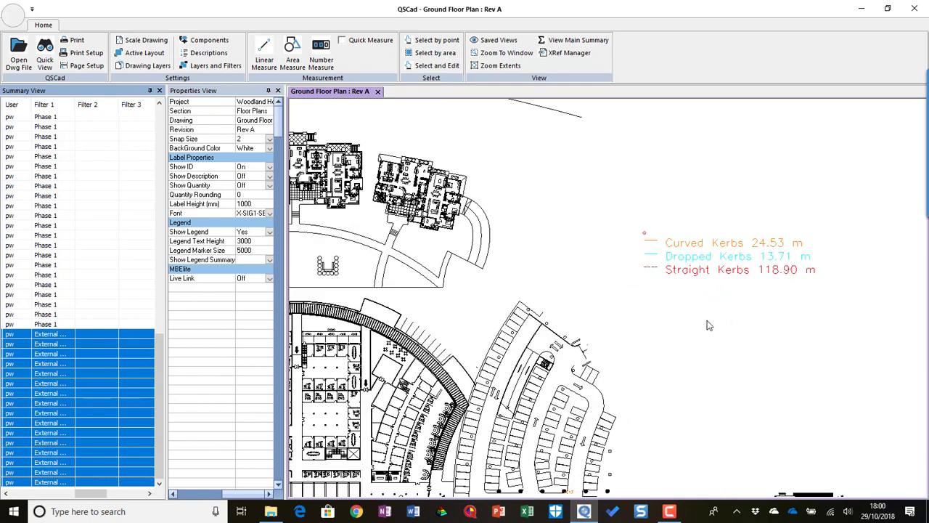
- Restore the display of all measurements on the drawing
{"action": "right_click", "coordinate": [80, 248]}
{"action": "left_click", "coordinate": [107, 289]}
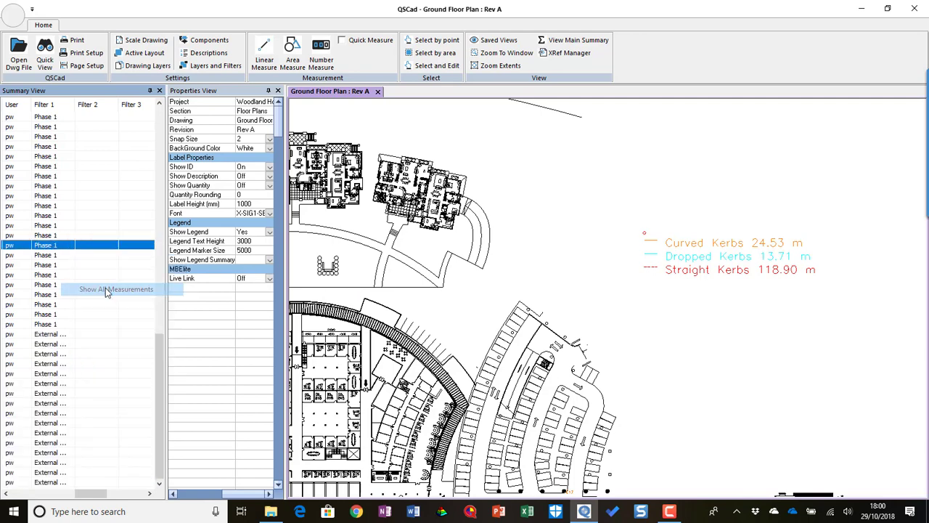